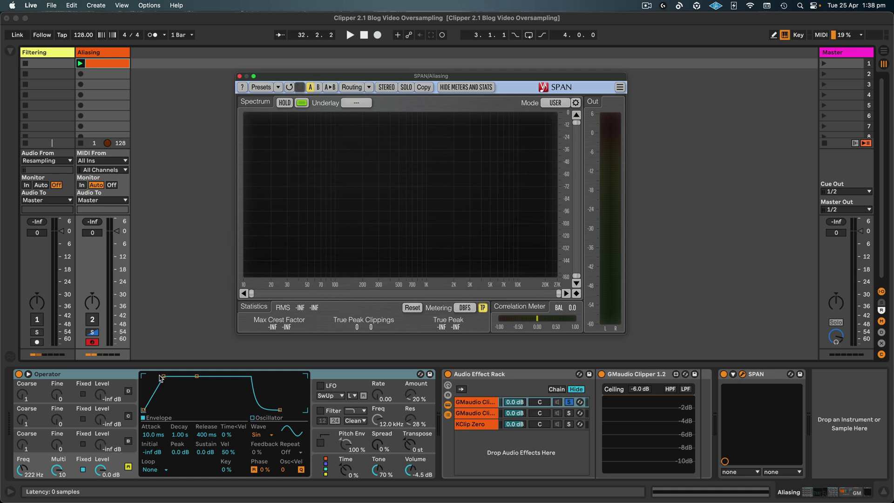
{"action": "left_click", "coordinate": [67, 376]}
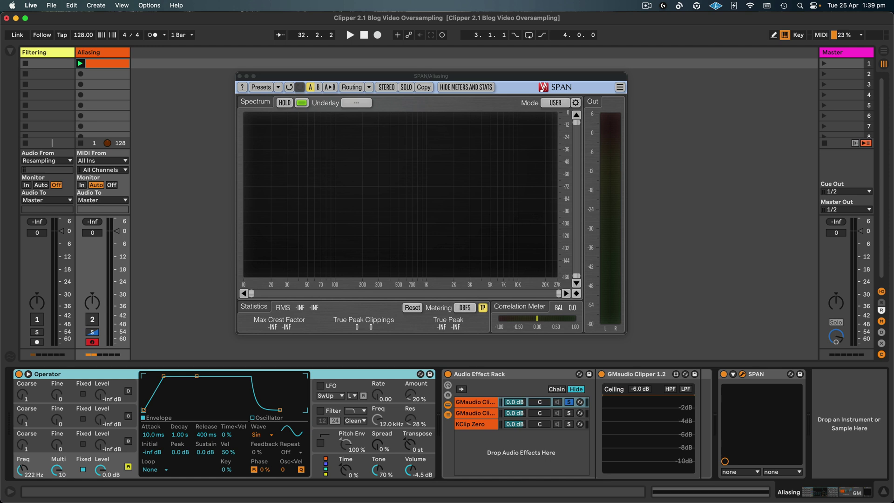
Move and close the SPAN window, then switch off the Aliasing track's clipper rack
{"action": "double_click", "coordinate": [118, 65]}
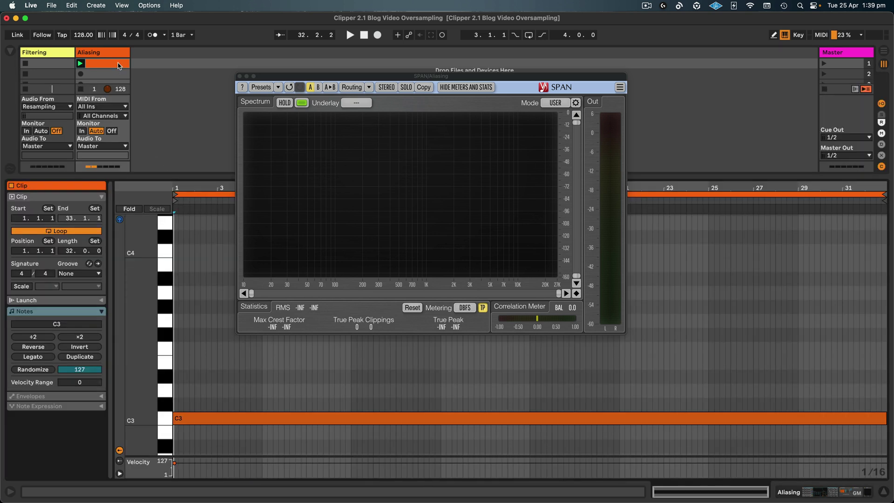
{"action": "left_click_drag", "start_coordinate": [545, 78], "coordinate": [547, 46]}
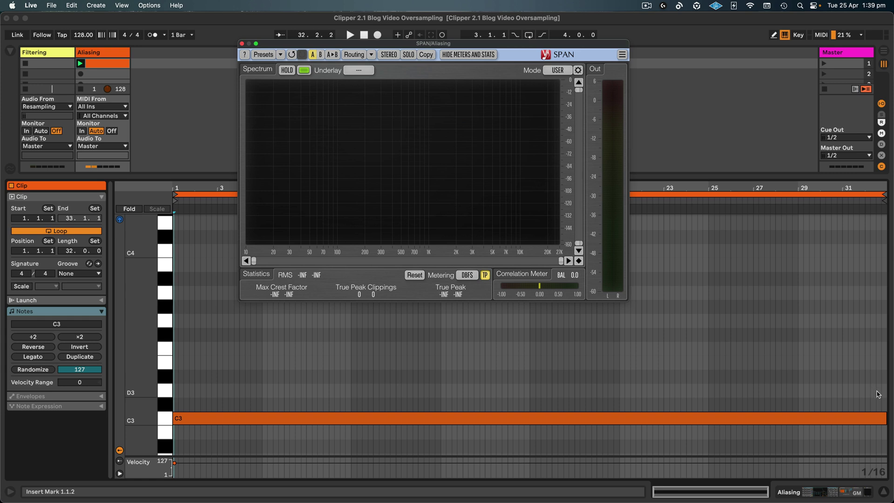
{"action": "left_click", "coordinate": [241, 44]}
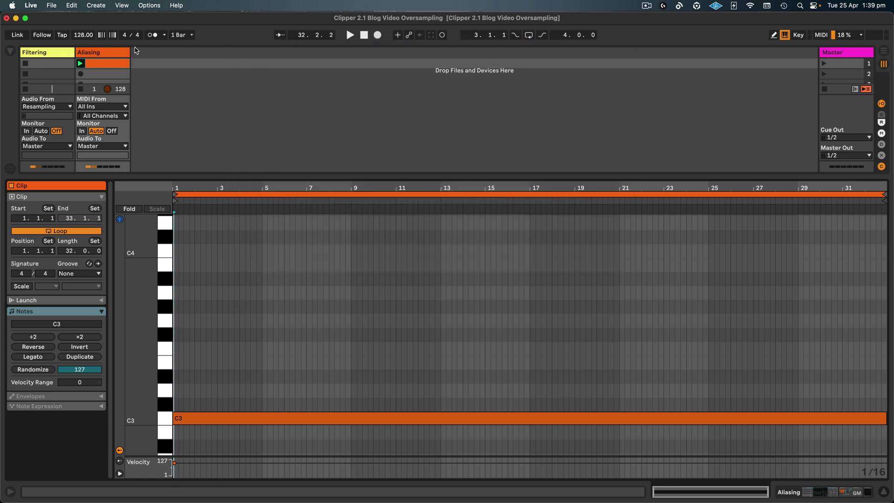
{"action": "left_click", "coordinate": [123, 55]}
{"action": "left_click", "coordinate": [448, 374]}
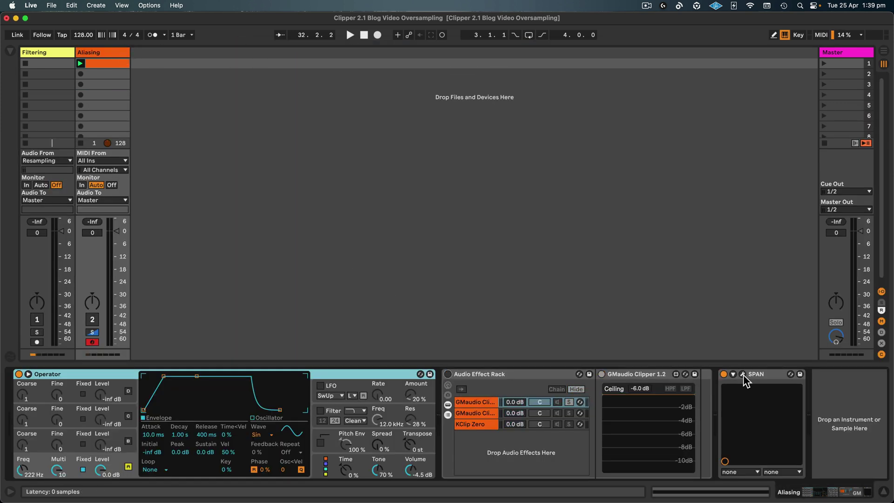
Open the SPAN window and start playback of the Aliasing clip
{"action": "left_click", "coordinate": [743, 375]}
{"action": "key", "text": "space"}
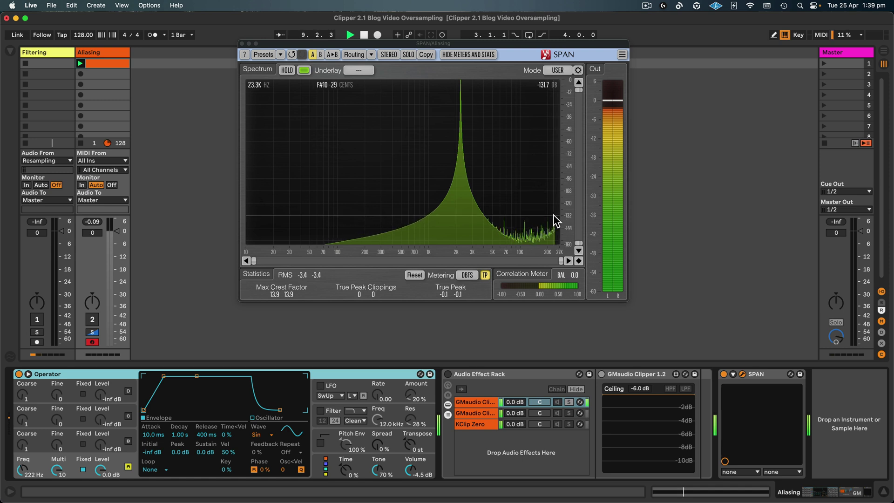
Set SPAN's spectrum Avg Time to 396 in the Spectrum Mode Editor
{"action": "left_click", "coordinate": [578, 70]}
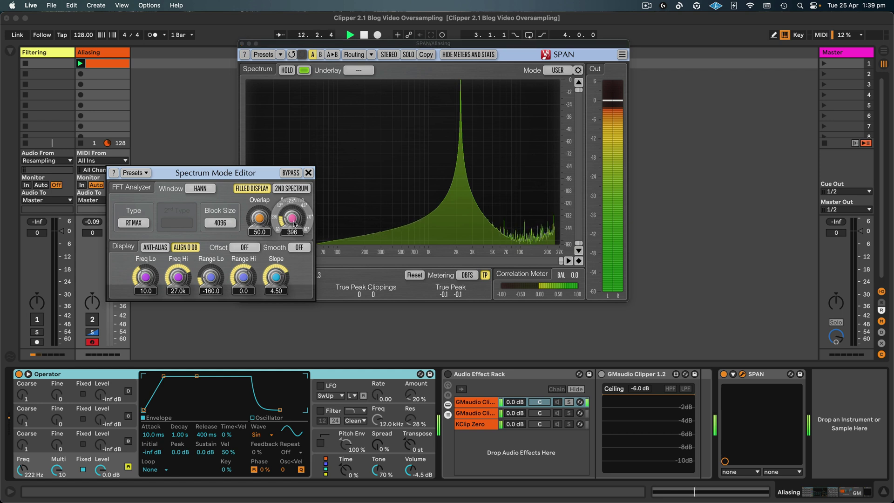
{"action": "scroll", "coordinate": [304, 220], "scroll_direction": "down", "scroll_amount": 2}
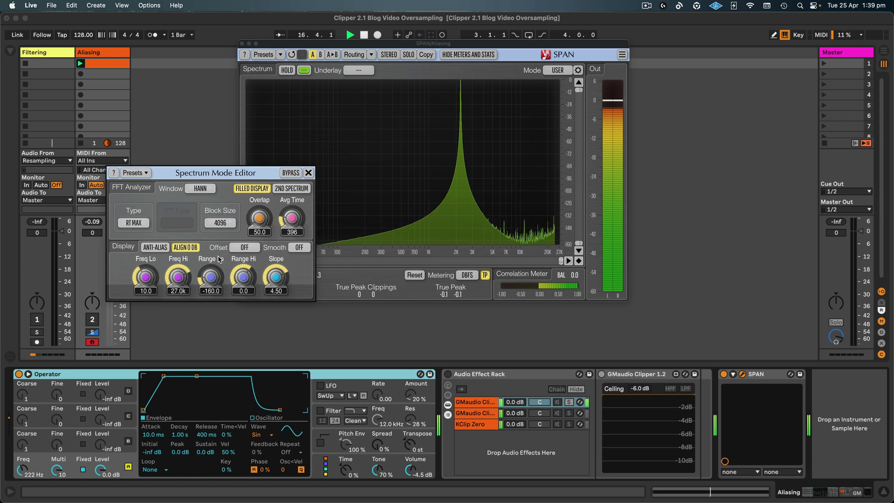
{"action": "mouse_move", "coordinate": [215, 278]}
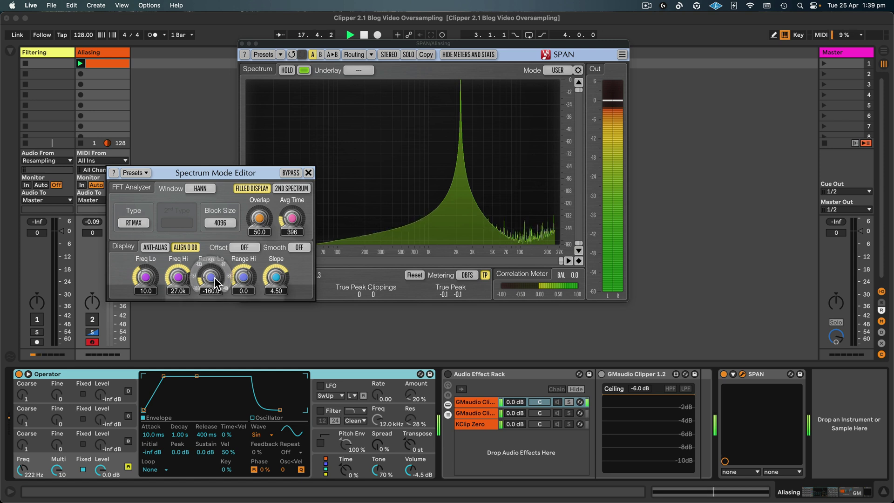
{"action": "mouse_move", "coordinate": [250, 284]}
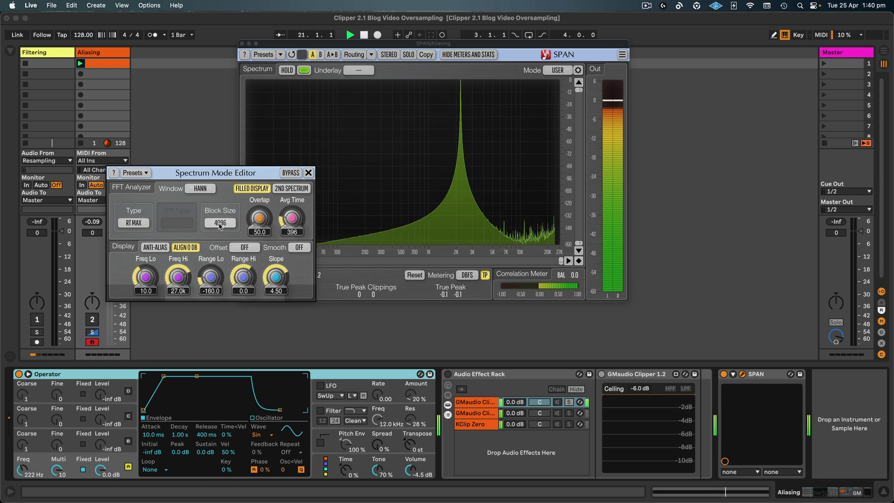
{"action": "left_click", "coordinate": [308, 173]}
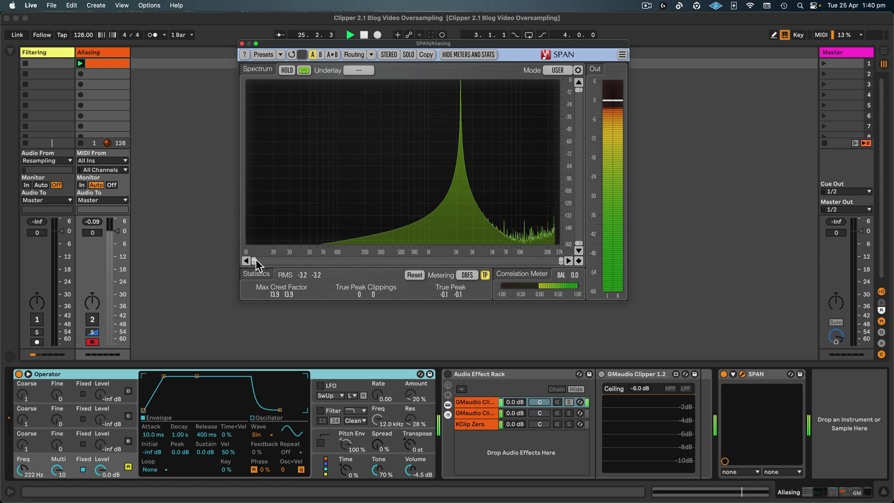
Narrow SPAN's visible frequency range to about 300 Hz–27 kHz
{"action": "left_click_drag", "start_coordinate": [255, 258], "coordinate": [388, 263]}
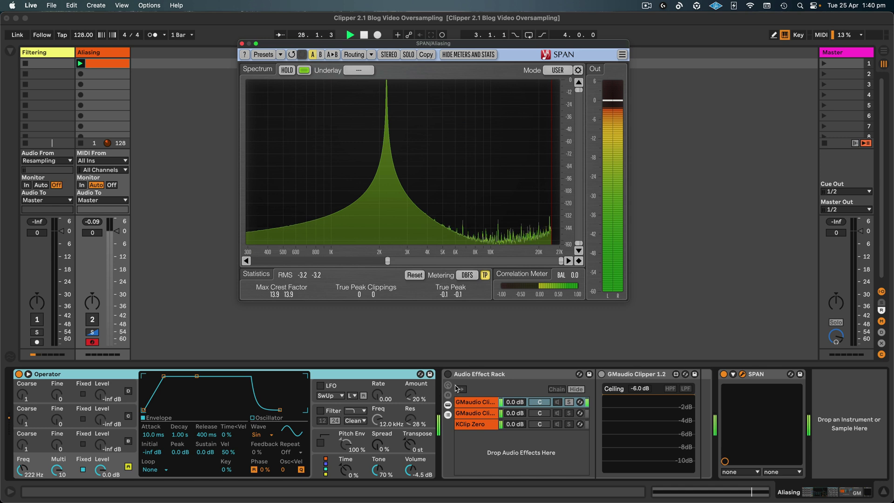
{"action": "left_click", "coordinate": [468, 376]}
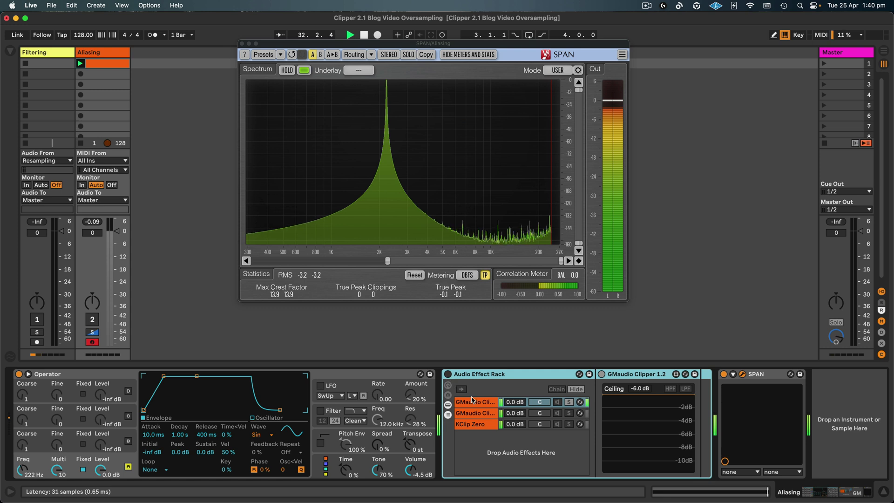
View the KClip Zero, GMaudio Clipper 2.1 and 1.2 chains, then solo GMaudio Clipper 1.2
{"action": "left_click", "coordinate": [486, 423]}
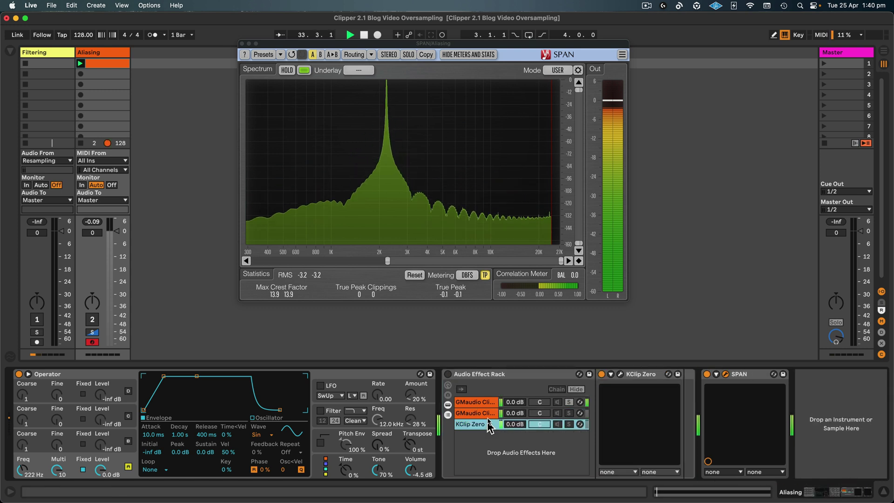
{"action": "left_click", "coordinate": [489, 413]}
{"action": "left_click", "coordinate": [490, 403]}
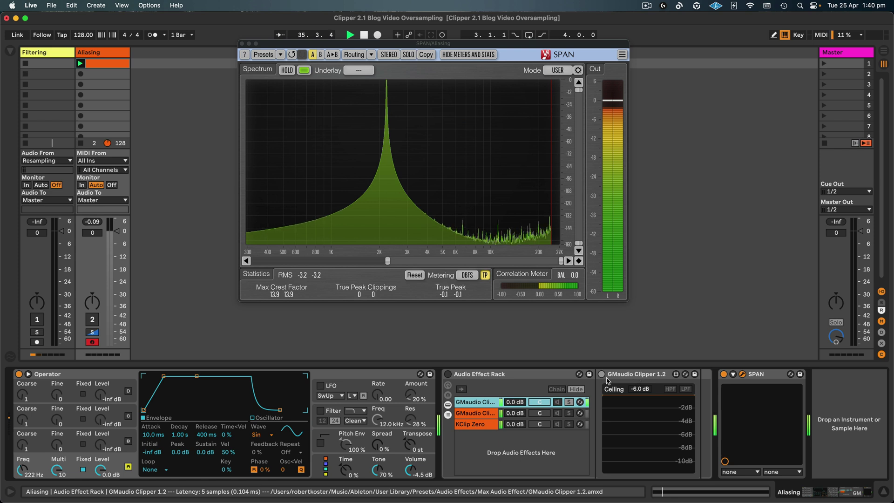
{"action": "key", "text": "Down"}
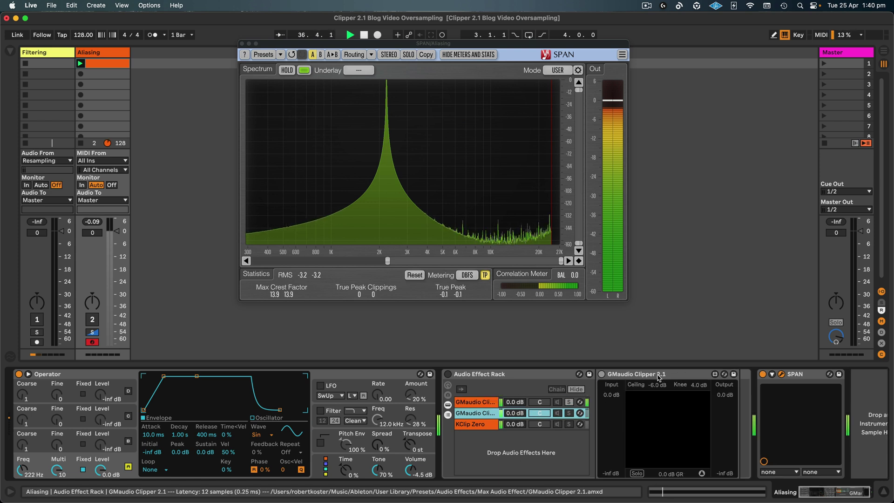
{"action": "left_click", "coordinate": [484, 424]}
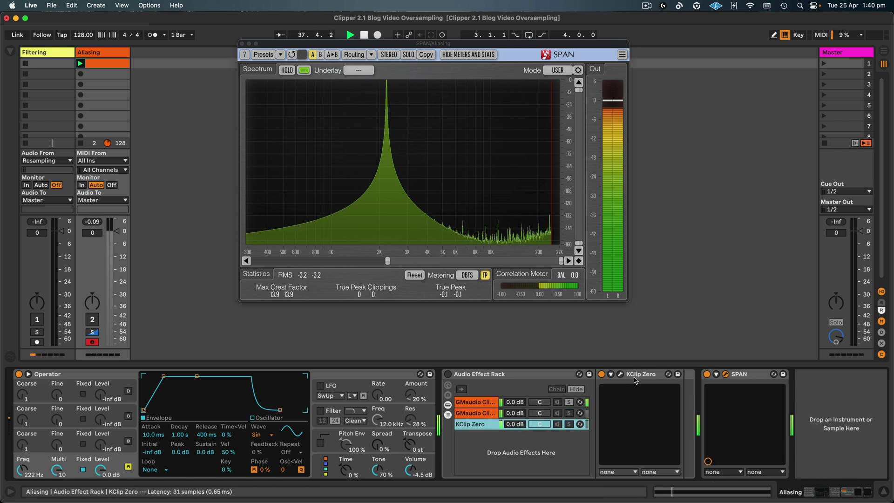
{"action": "left_click", "coordinate": [495, 401]}
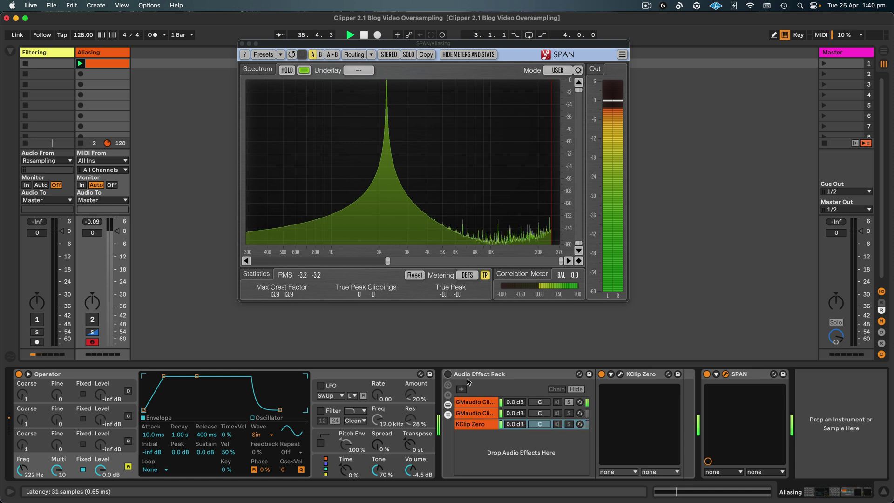
Try Operator's LFO at rate 1.01 with the GMaudio Clipper 1.2 chain, then switch it off
{"action": "left_click", "coordinate": [494, 401]}
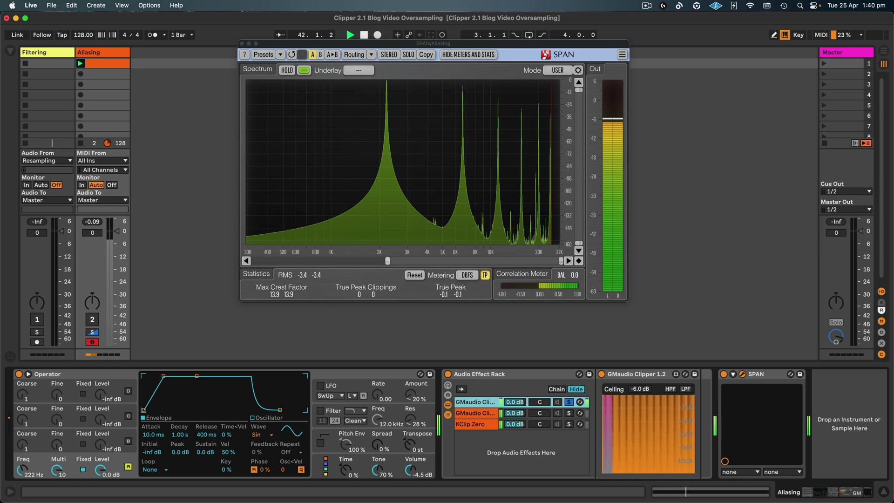
{"action": "left_click_drag", "start_coordinate": [387, 261], "coordinate": [451, 263]}
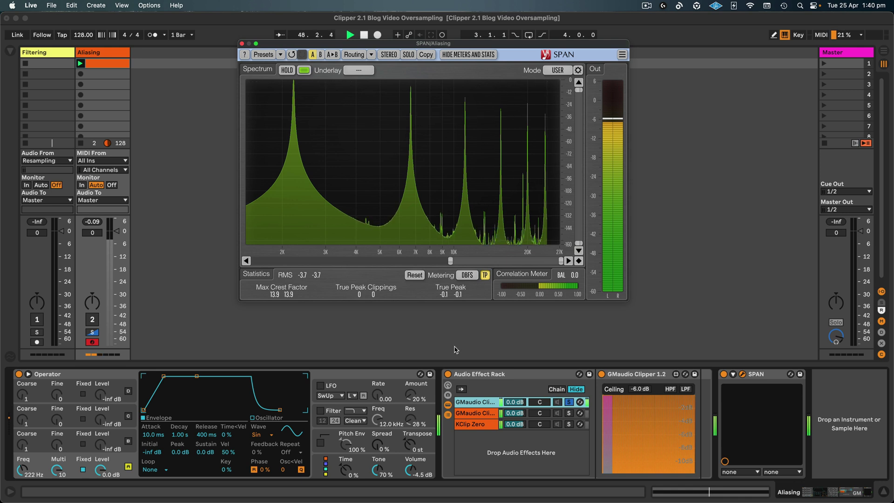
{"action": "left_click", "coordinate": [320, 385]}
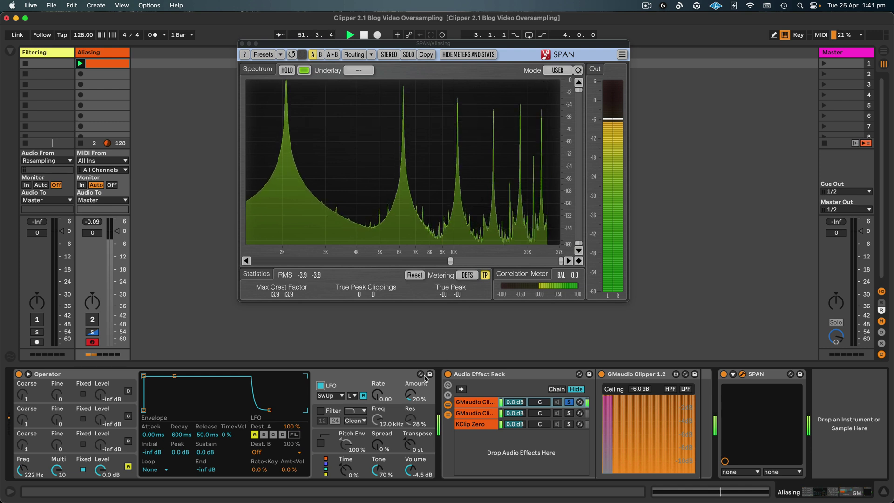
{"action": "left_click_drag", "start_coordinate": [377, 394], "coordinate": [377, 375]}
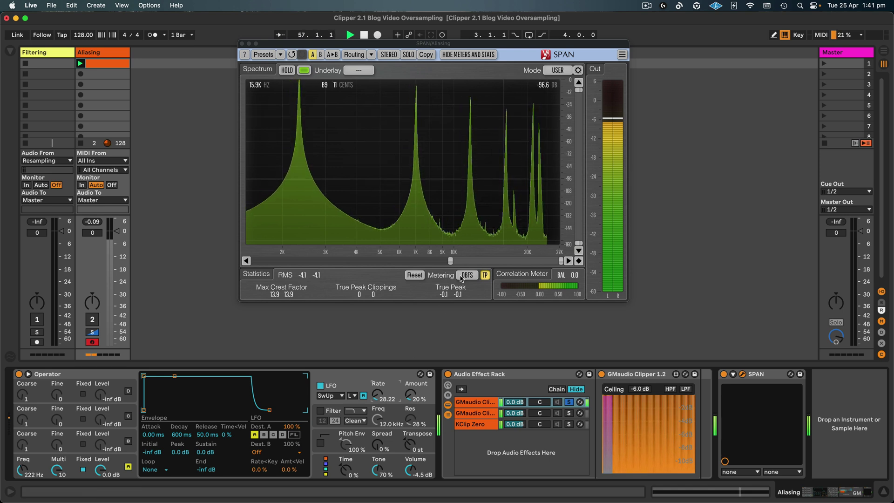
{"action": "left_click", "coordinate": [321, 386]}
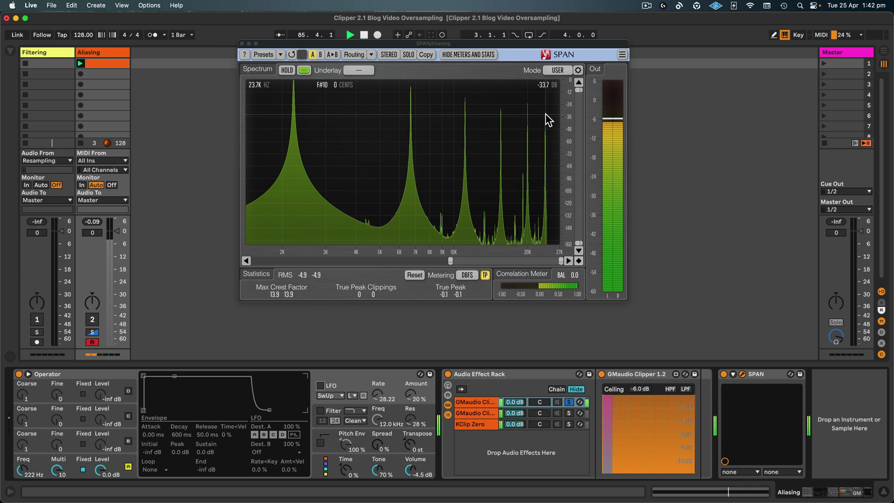
{"action": "left_click", "coordinate": [569, 413]}
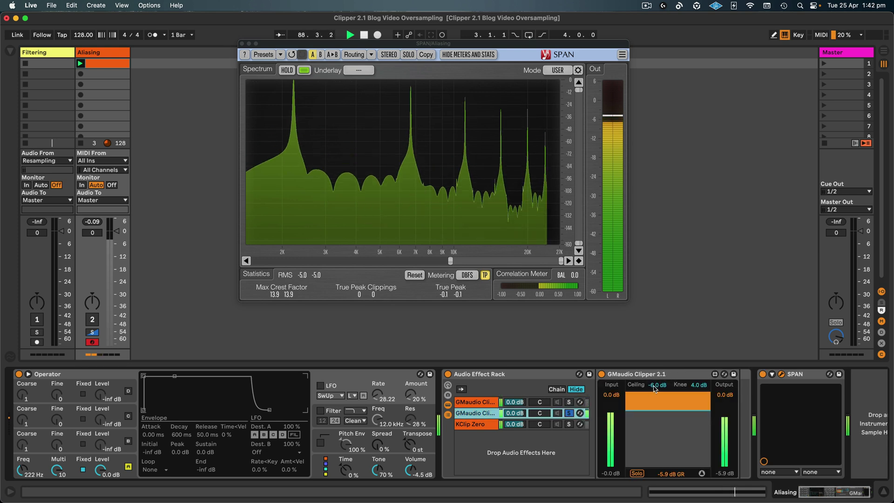
{"action": "mouse_move", "coordinate": [545, 137]}
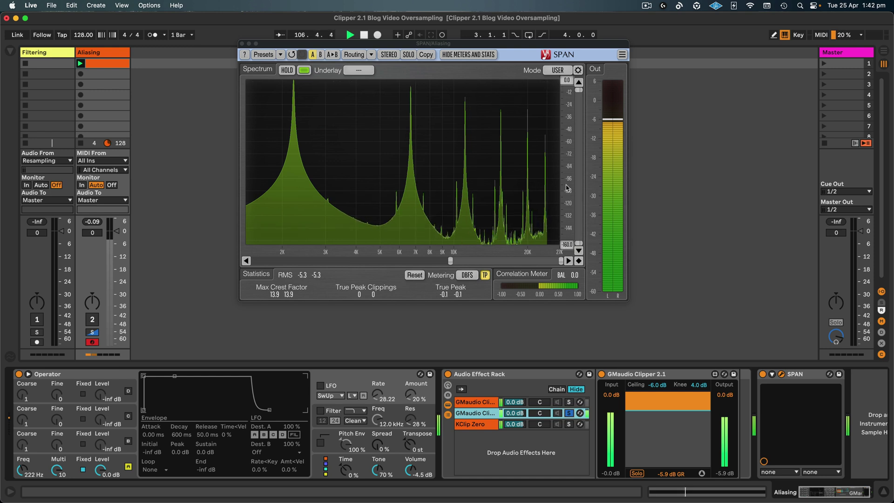
{"action": "left_click", "coordinate": [569, 424]}
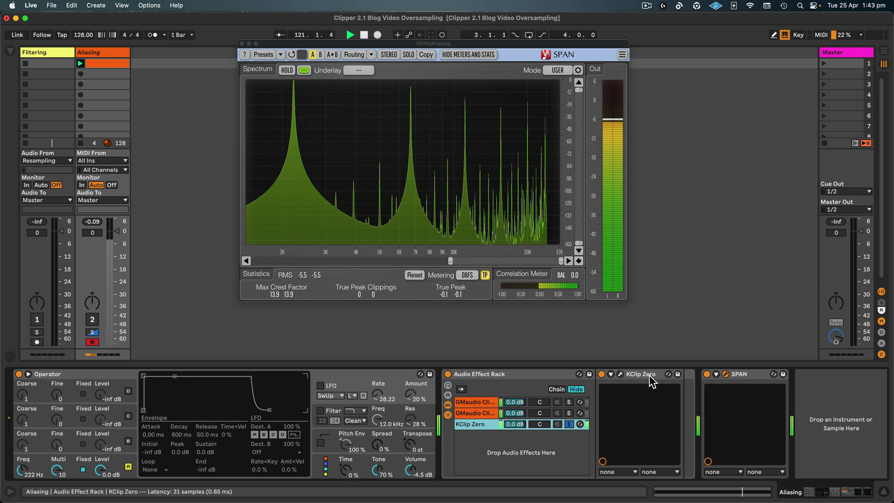
{"action": "key", "text": "Up"}
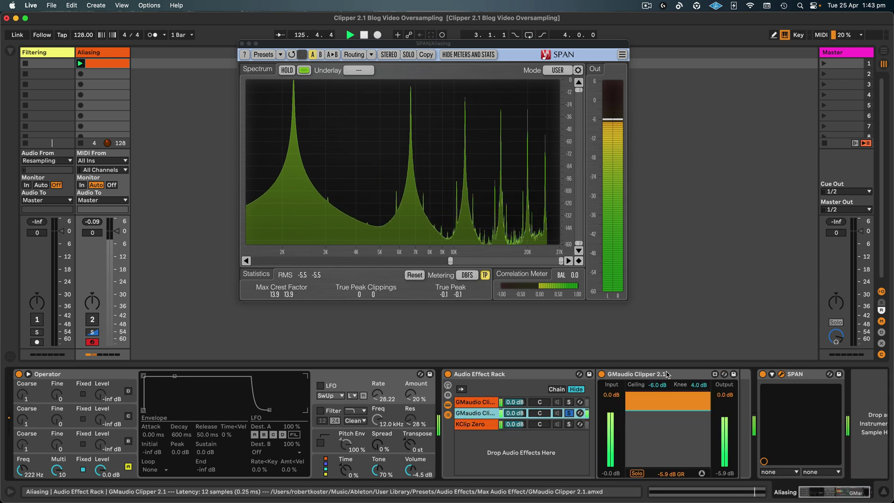
Solo GMaudio Clipper 1.2, then 2.1, then KClip Zero to compare spectra, then stop playback
{"action": "left_click", "coordinate": [569, 403]}
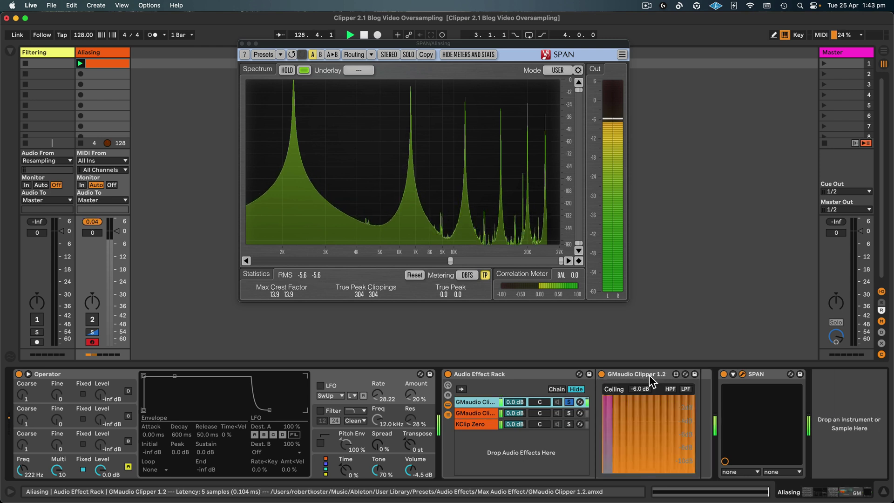
{"action": "left_click", "coordinate": [569, 412]}
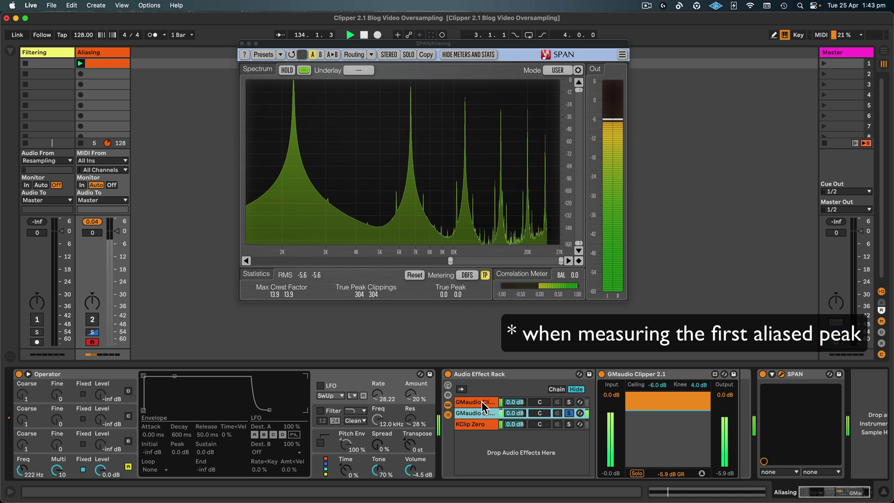
{"action": "left_click", "coordinate": [484, 424]}
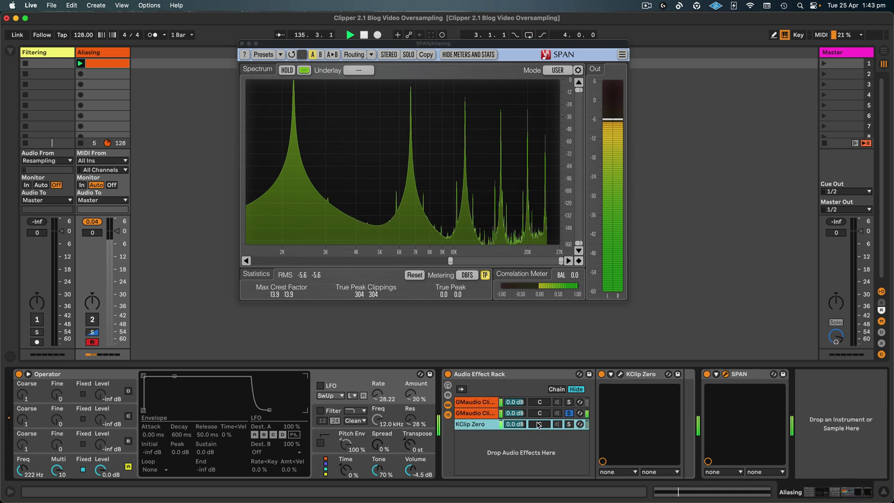
{"action": "left_click", "coordinate": [568, 424]}
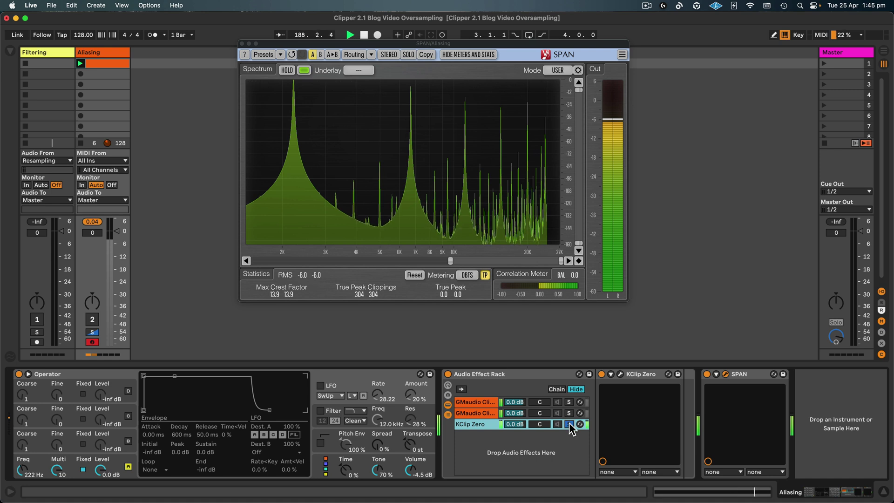
{"action": "key", "text": "space"}
Open the EQ Curve Analyzer window for the Filtering track's Clipper 1.2 chain
{"action": "key", "text": "Left"}
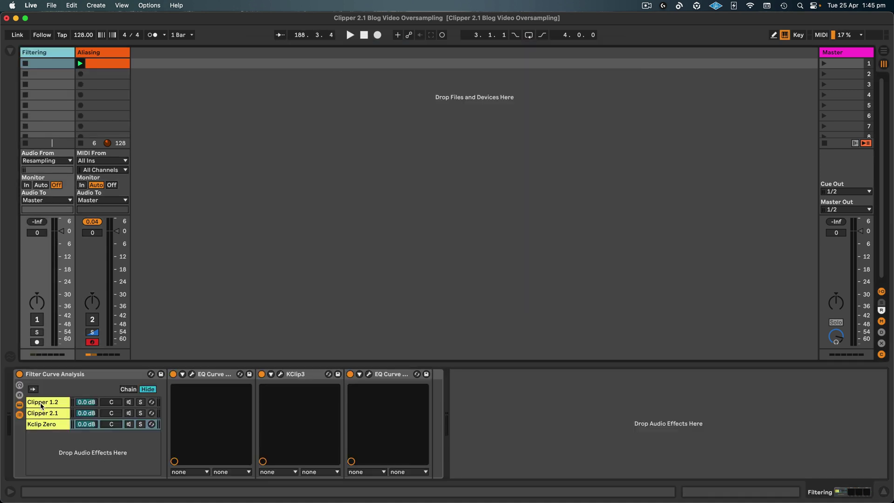
{"action": "left_click", "coordinate": [41, 406]}
{"action": "left_click", "coordinate": [85, 402]}
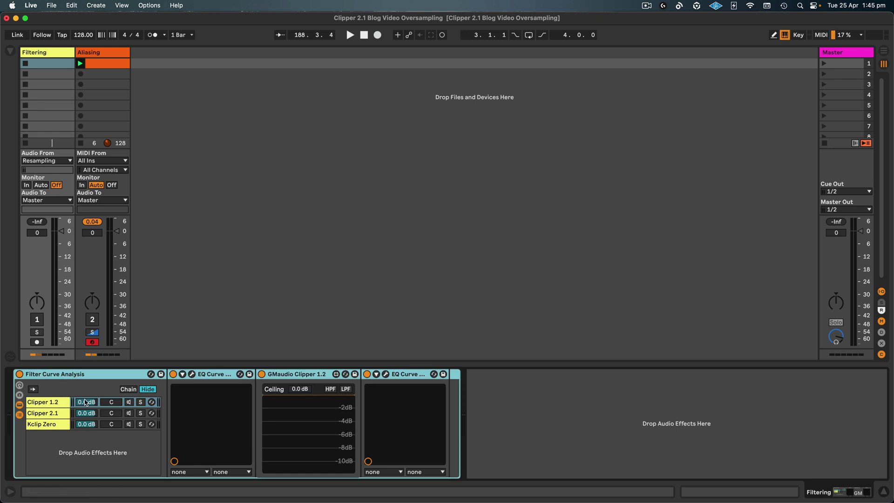
{"action": "left_click", "coordinate": [193, 376]}
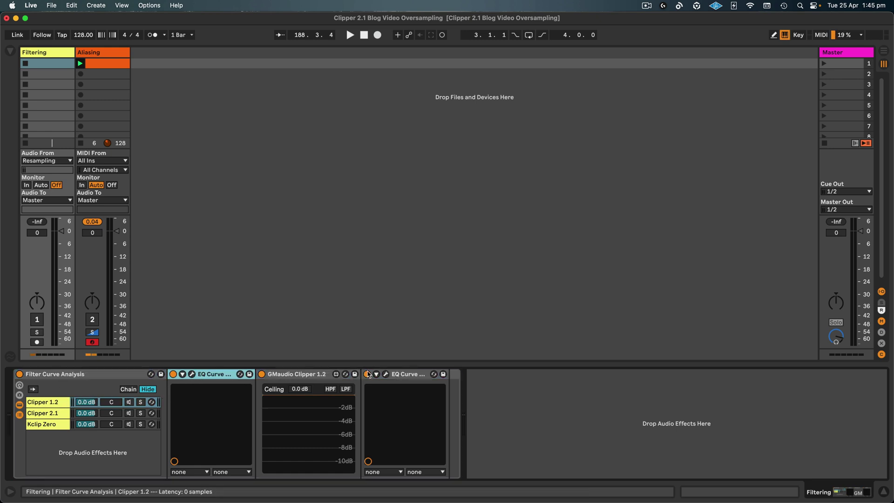
{"action": "left_click", "coordinate": [386, 374]}
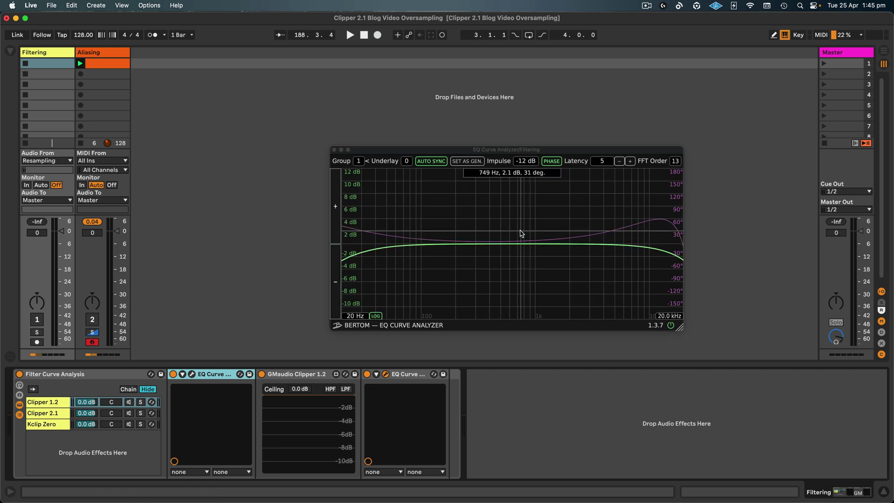
Reposition the analyzer window and toggle the phase curve off and back on
{"action": "left_click_drag", "start_coordinate": [540, 152], "coordinate": [531, 117]}
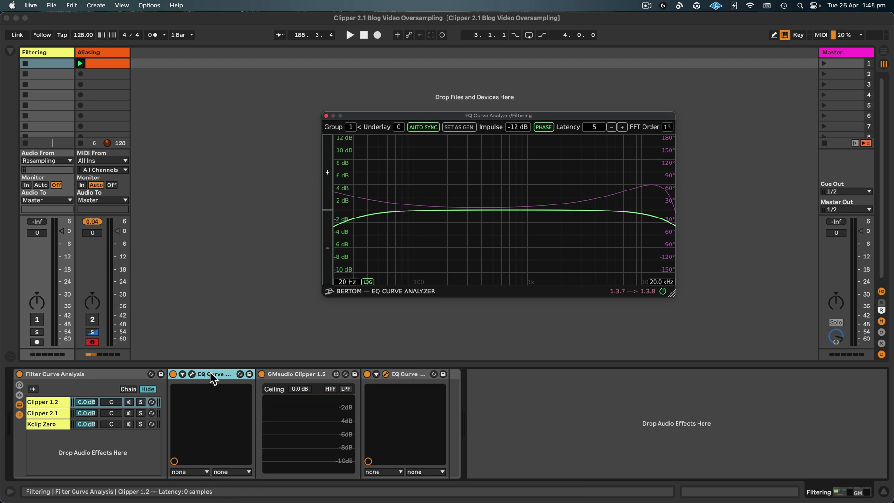
{"action": "left_click", "coordinate": [420, 377]}
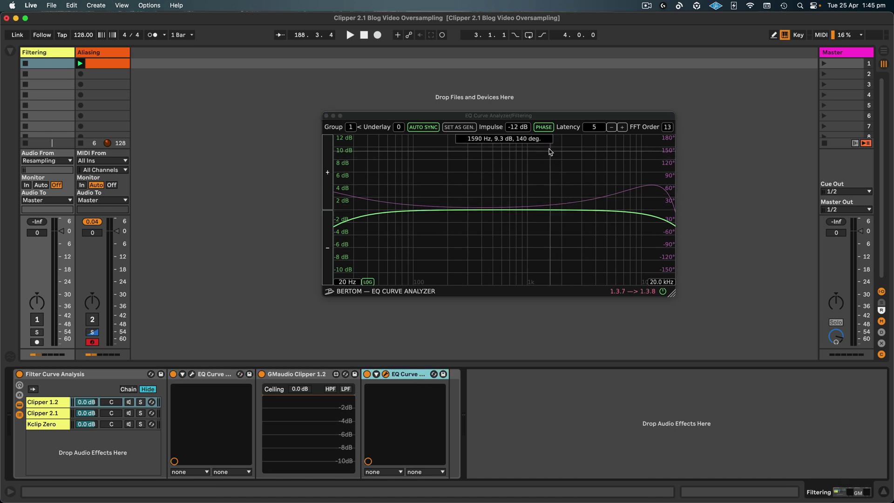
{"action": "left_click", "coordinate": [549, 127]}
{"action": "left_click", "coordinate": [549, 128]}
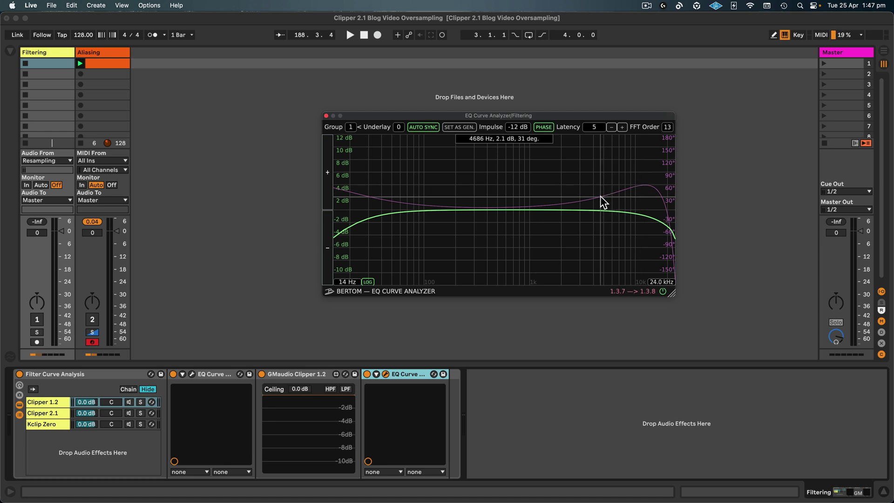
Close the Clipper 1.2 plot and open the Clipper 2.1 chain's EQ Curve Analyzer window
{"action": "left_click", "coordinate": [327, 116]}
{"action": "left_click", "coordinate": [52, 414]}
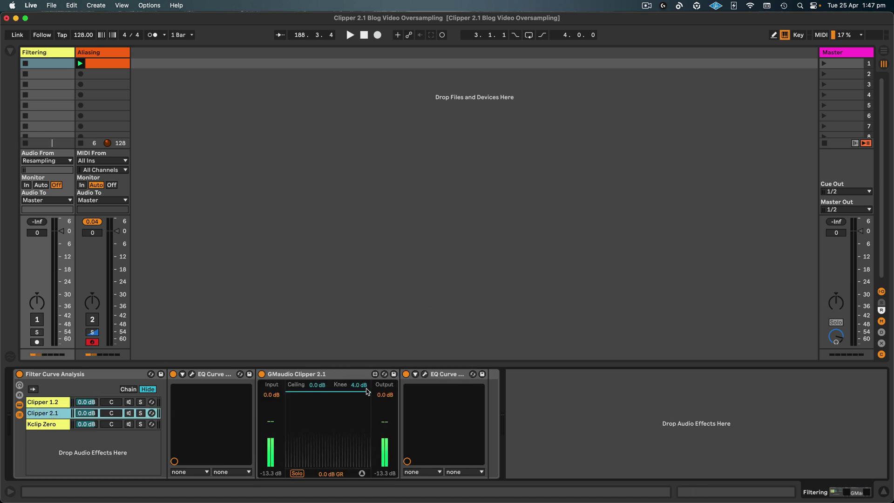
{"action": "left_click", "coordinate": [425, 374]}
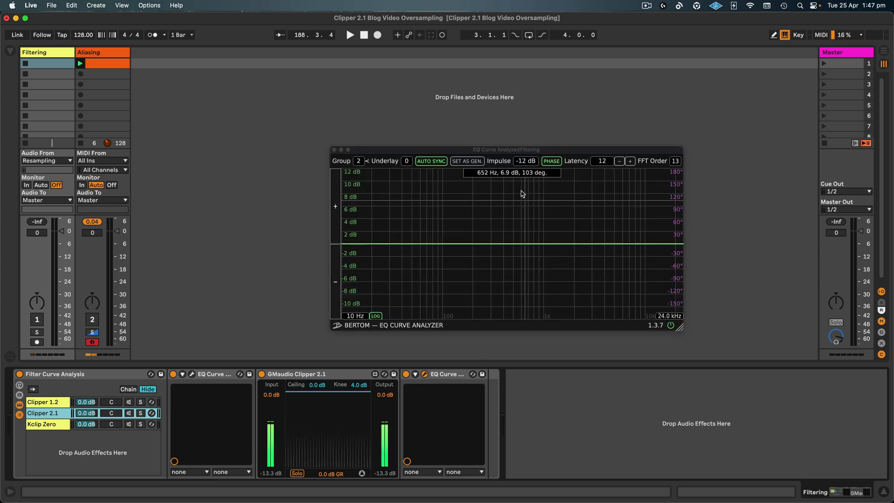
{"action": "left_click_drag", "start_coordinate": [531, 149], "coordinate": [524, 132]}
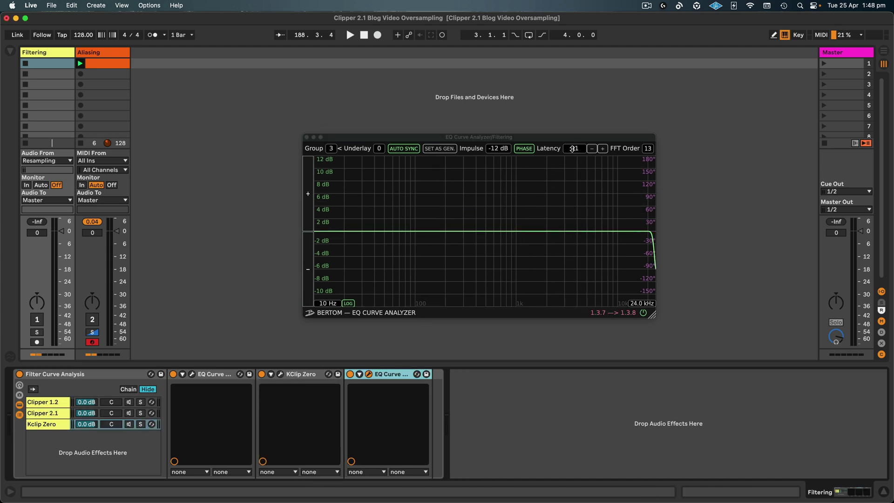
{"action": "mouse_move", "coordinate": [307, 375]}
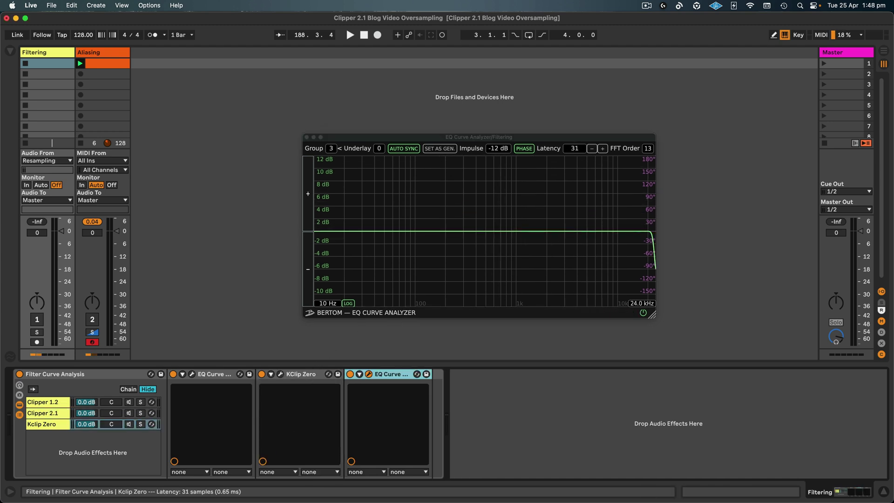